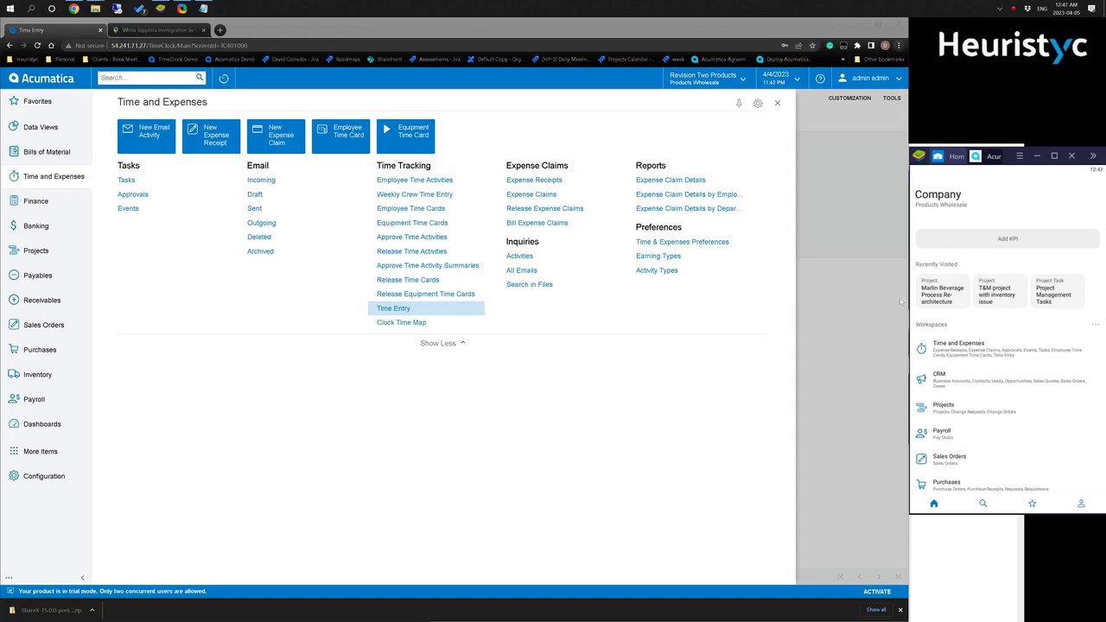
# In the mobile app's Time and Expenses workspace, open Time Entry and start a new time entry.
pyautogui.click(992, 350)
pyautogui.click(992, 351)
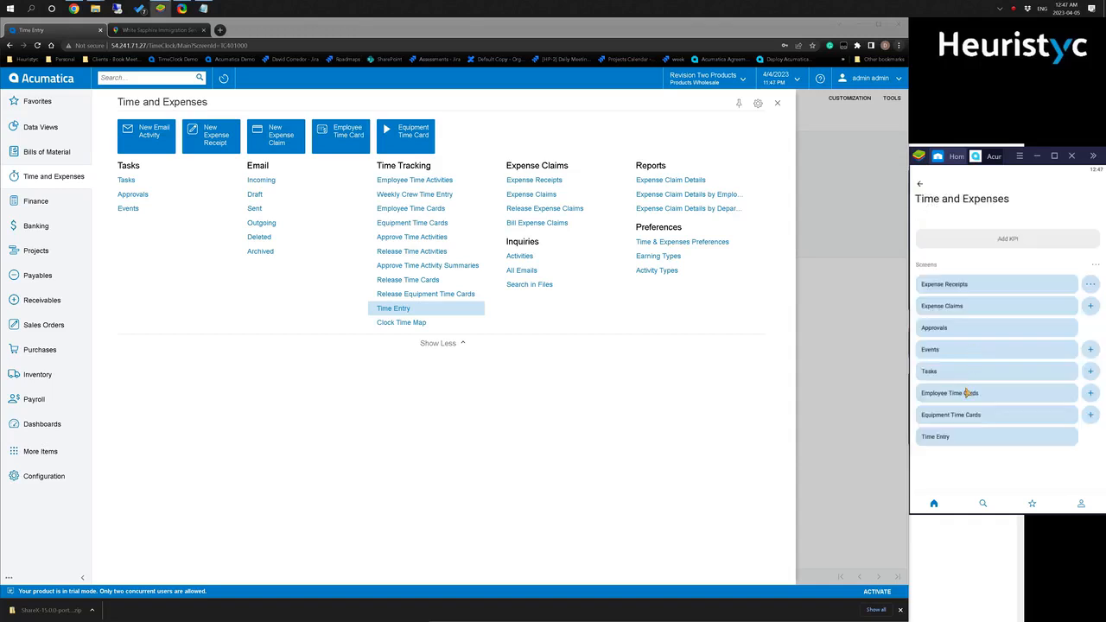
pyautogui.click(961, 442)
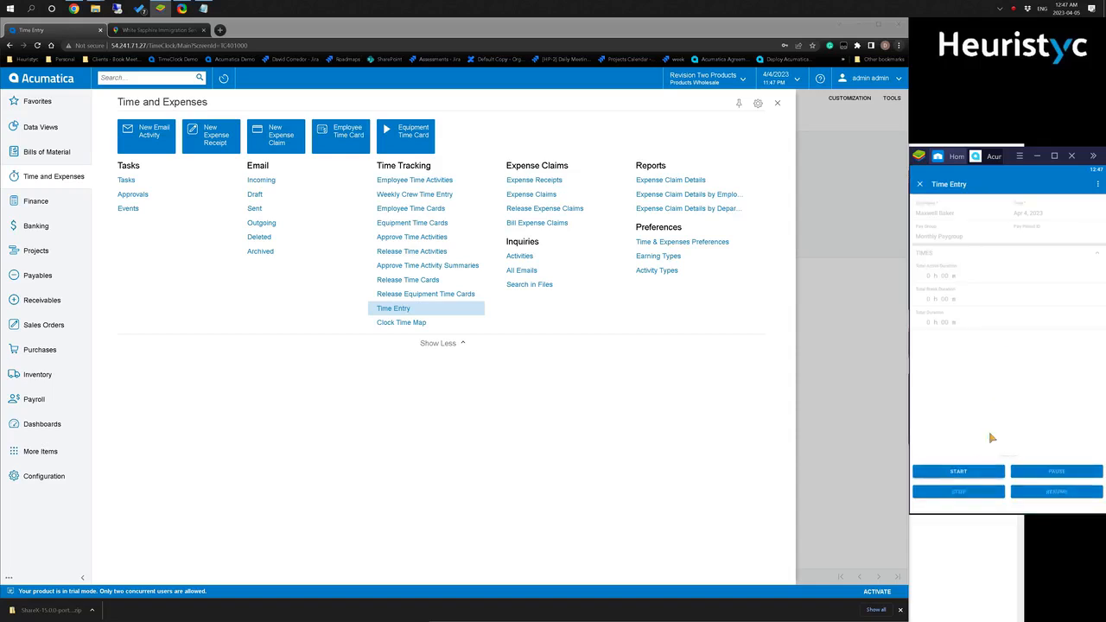
pyautogui.click(966, 478)
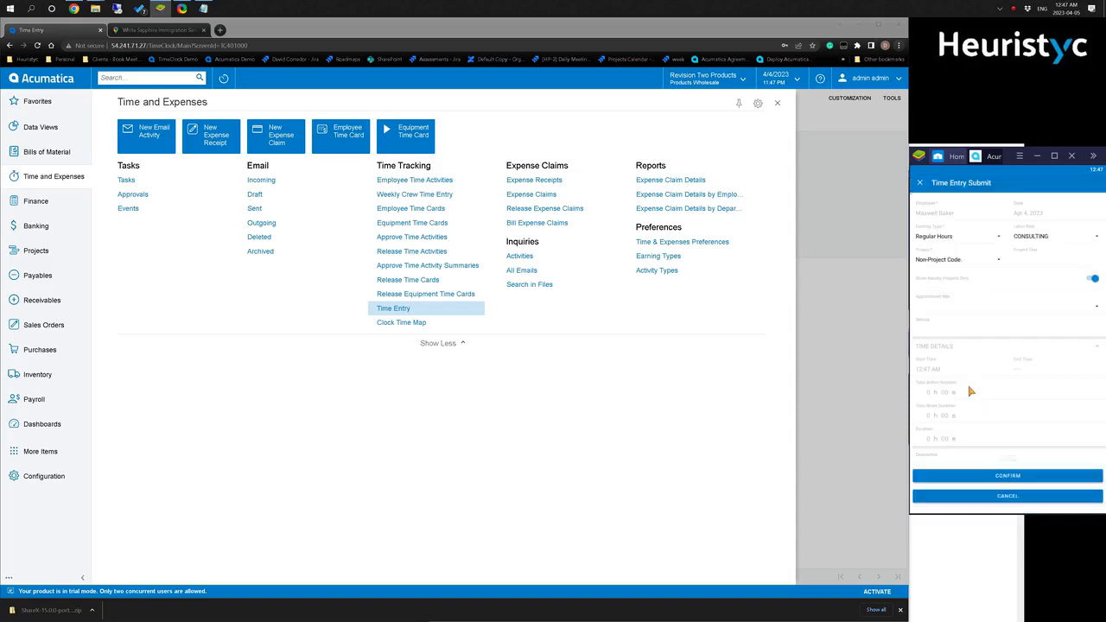
# Set the time entry's project to TMR03 (Marlin Beverage Process Re-architecture) and its project task to 101 PM.
pyautogui.click(1000, 236)
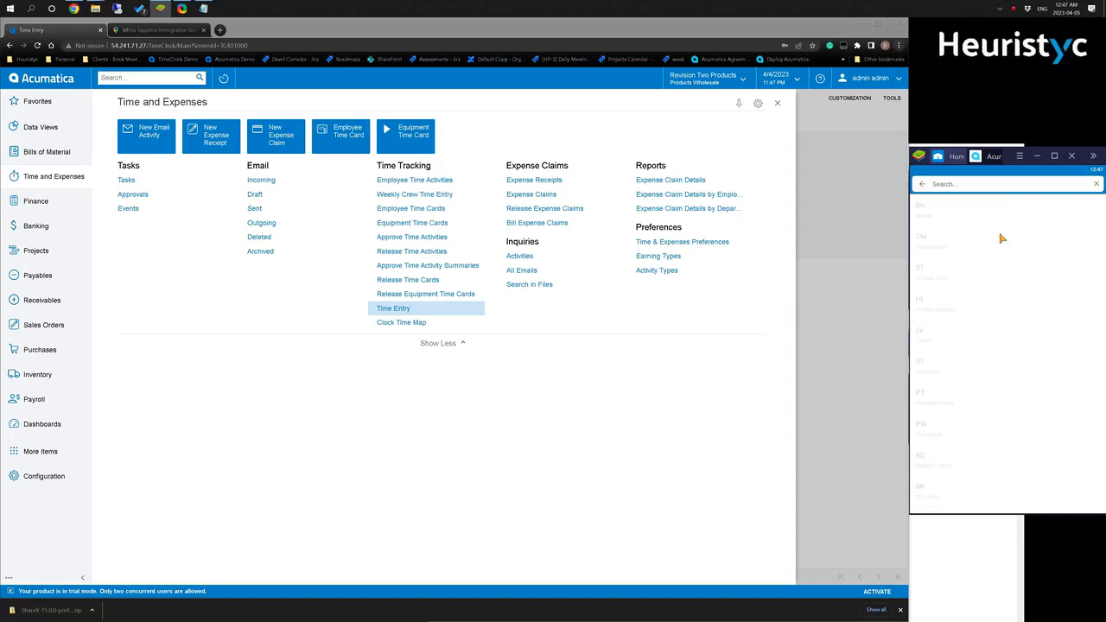
pyautogui.click(922, 186)
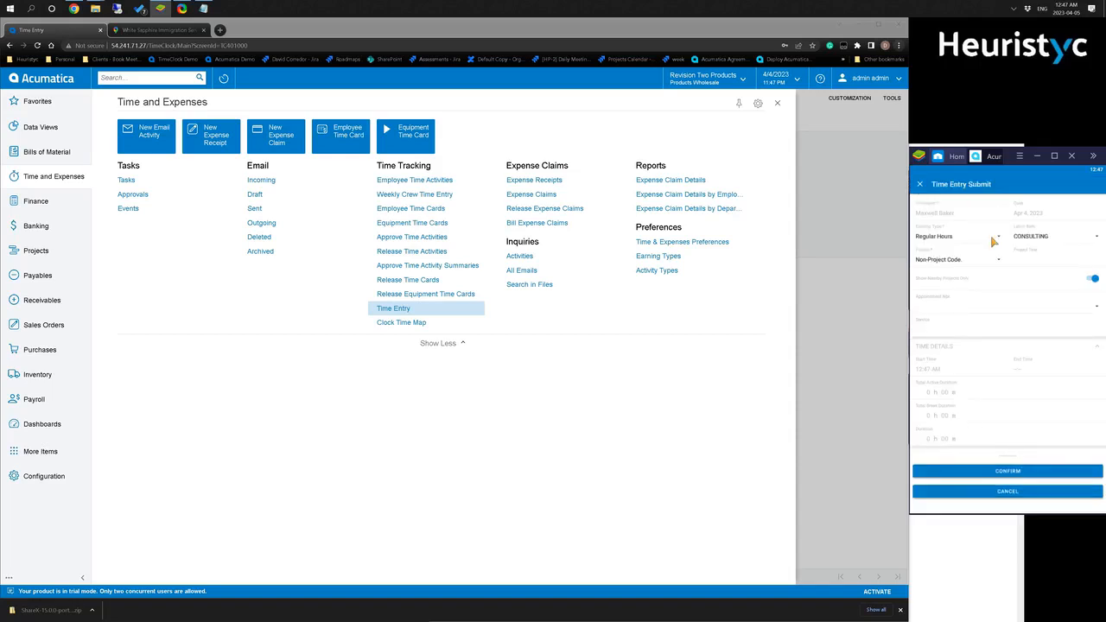
pyautogui.click(1000, 264)
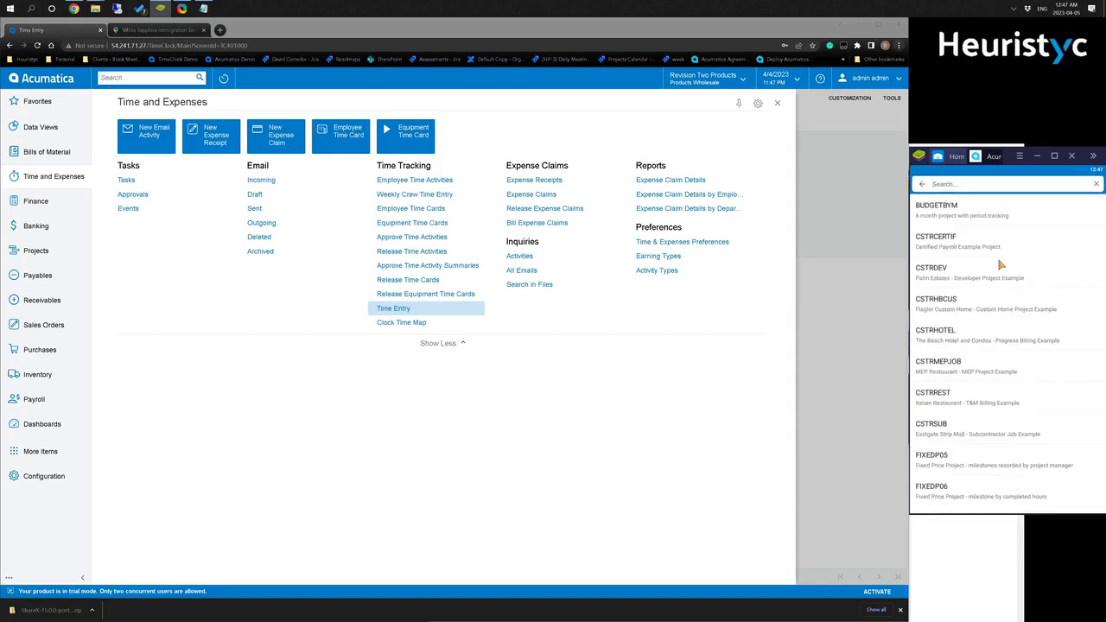
pyautogui.scroll(-3, 988, 328)
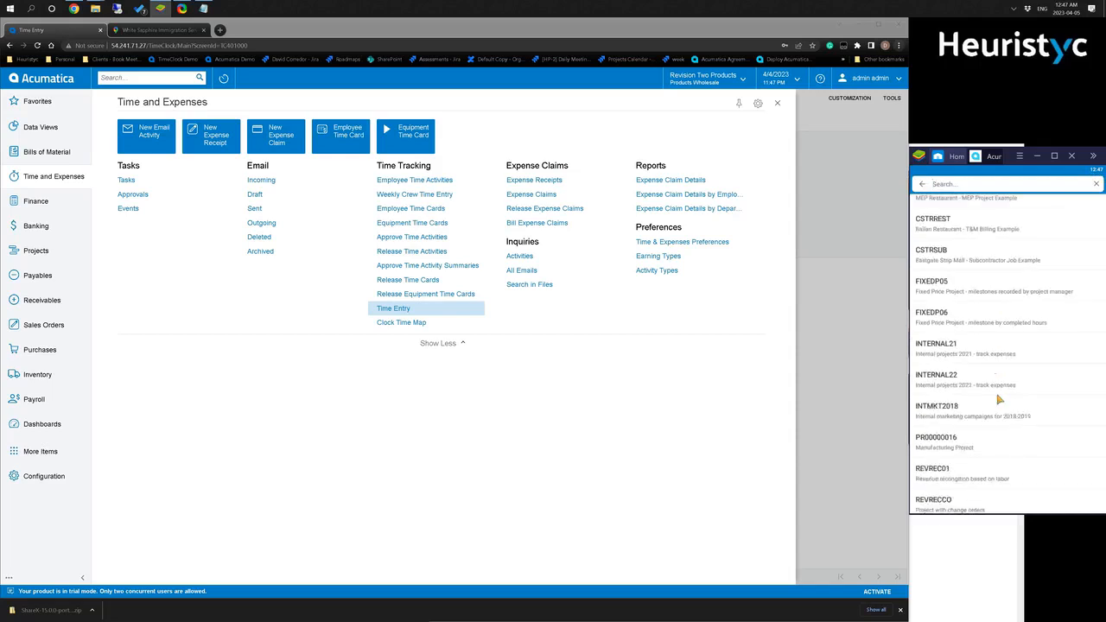
pyautogui.click(977, 458)
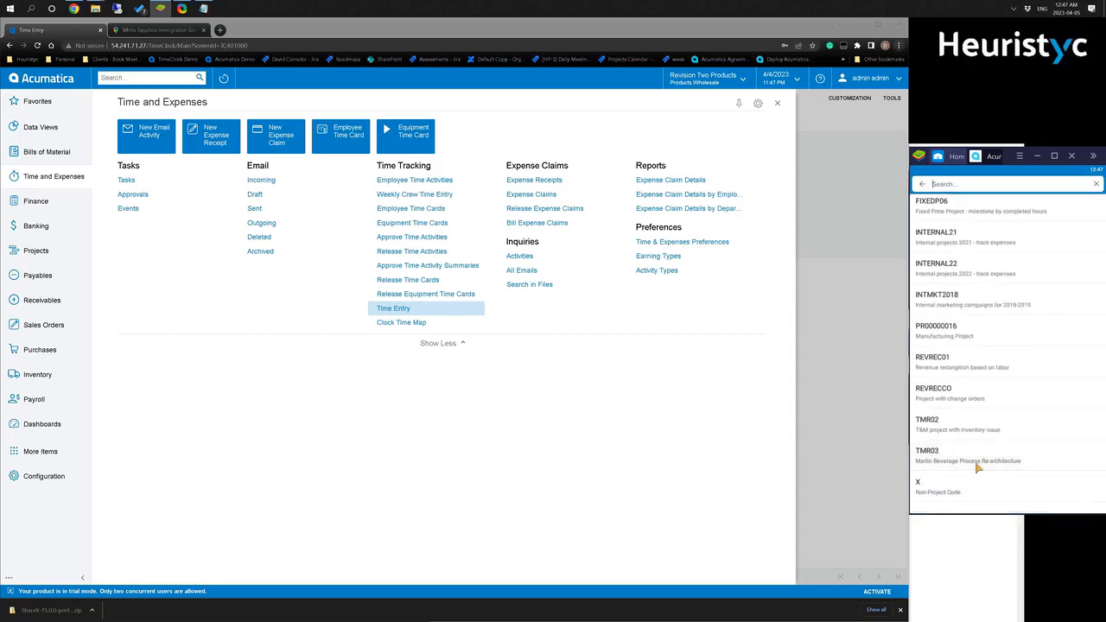
pyautogui.click(1062, 265)
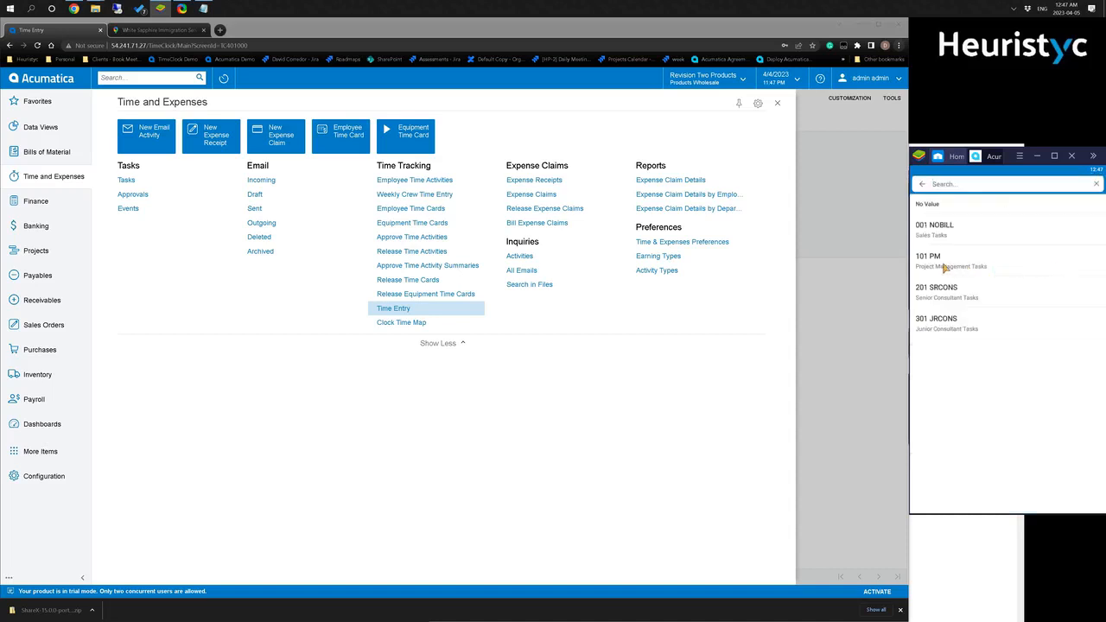
pyautogui.click(944, 267)
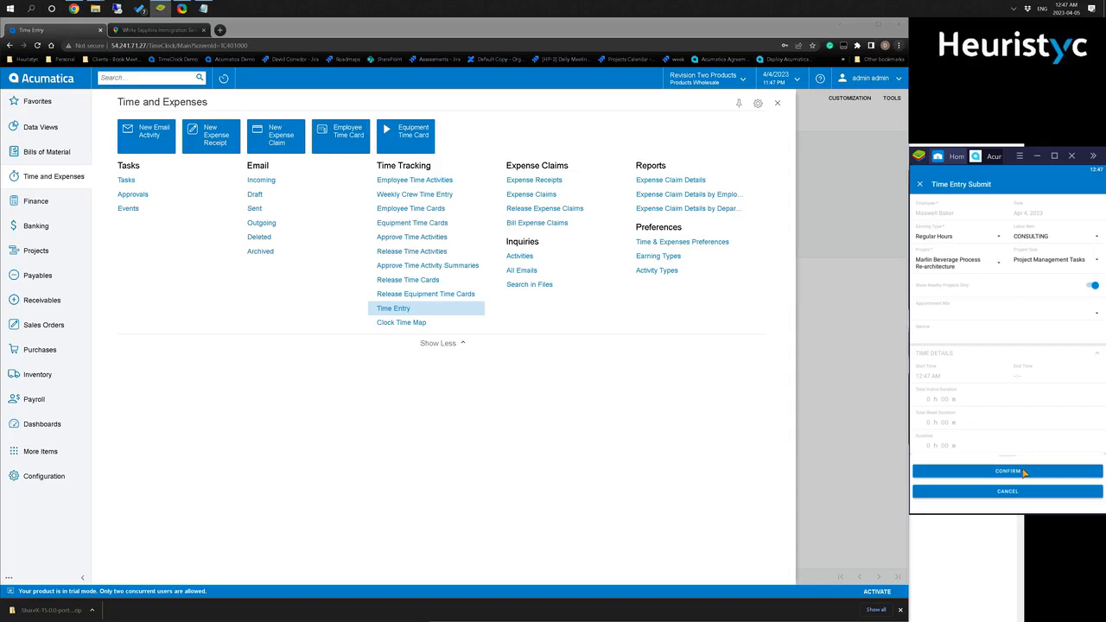
# Confirm the entry details to start the time clock, and stop it and confirm the completed entry.
pyautogui.click(1024, 471)
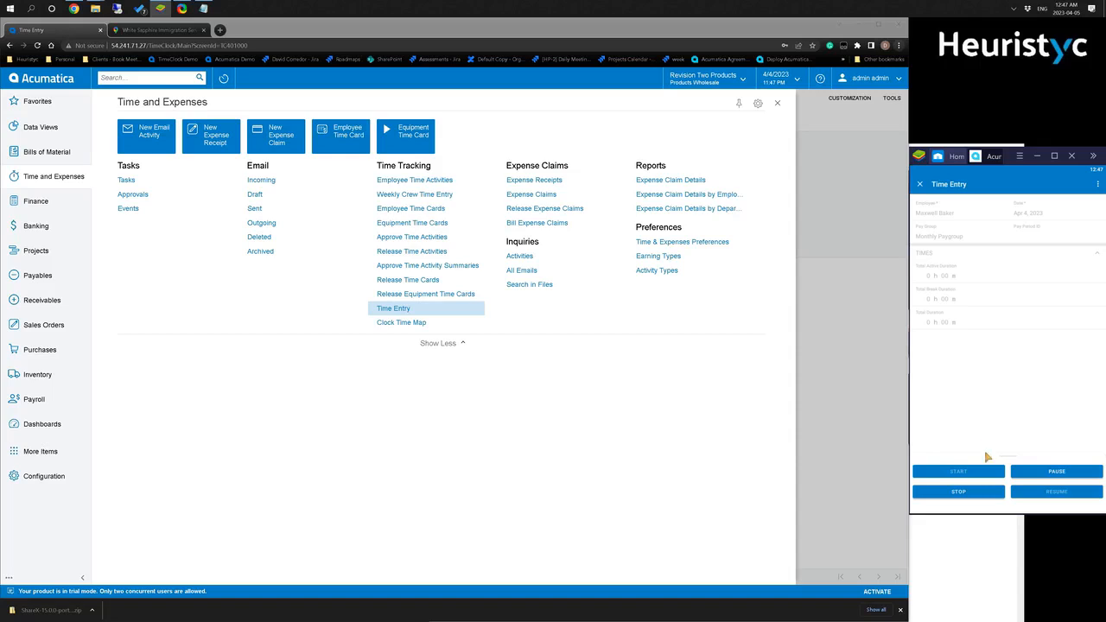
pyautogui.click(973, 494)
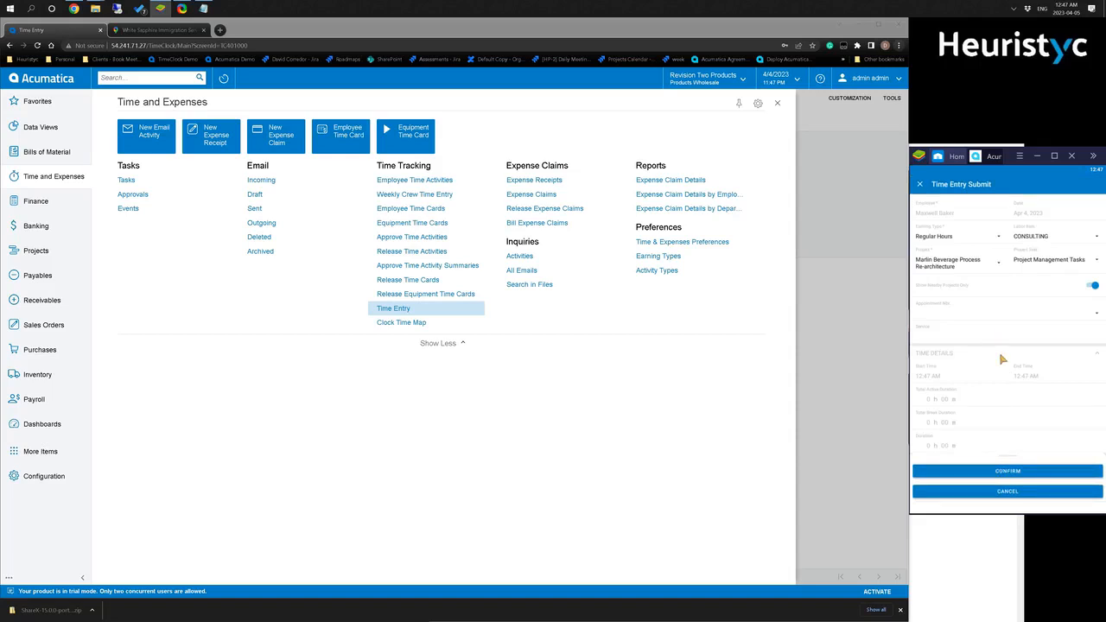
pyautogui.click(998, 475)
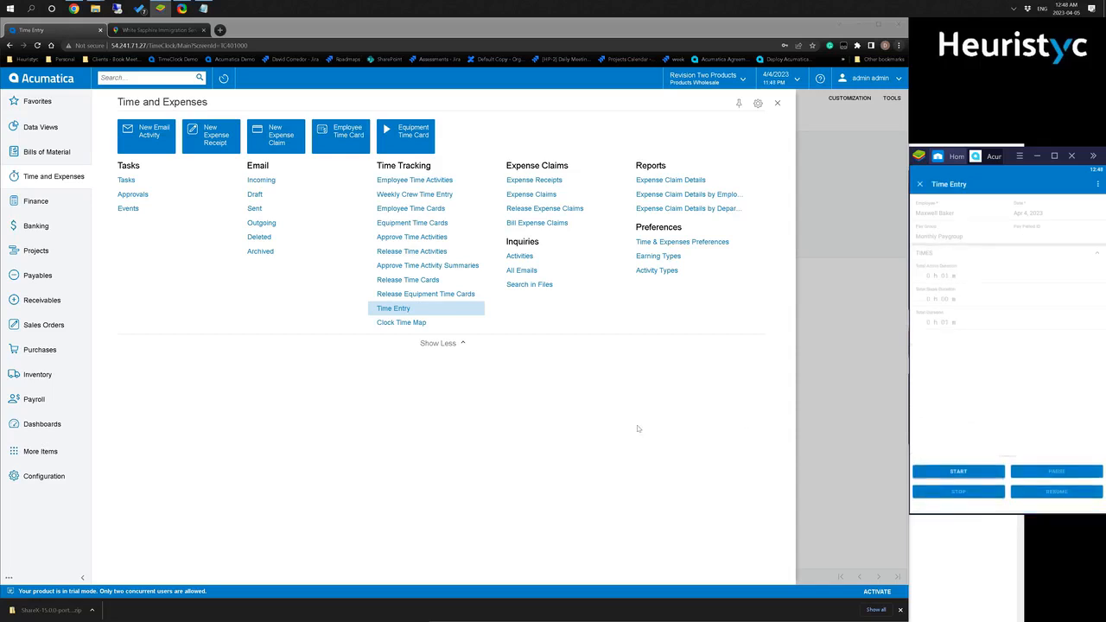
# Open Approve Time Activities in the desktop Acumatica site and set the approver to the second employee in the list.
pyautogui.click(422, 237)
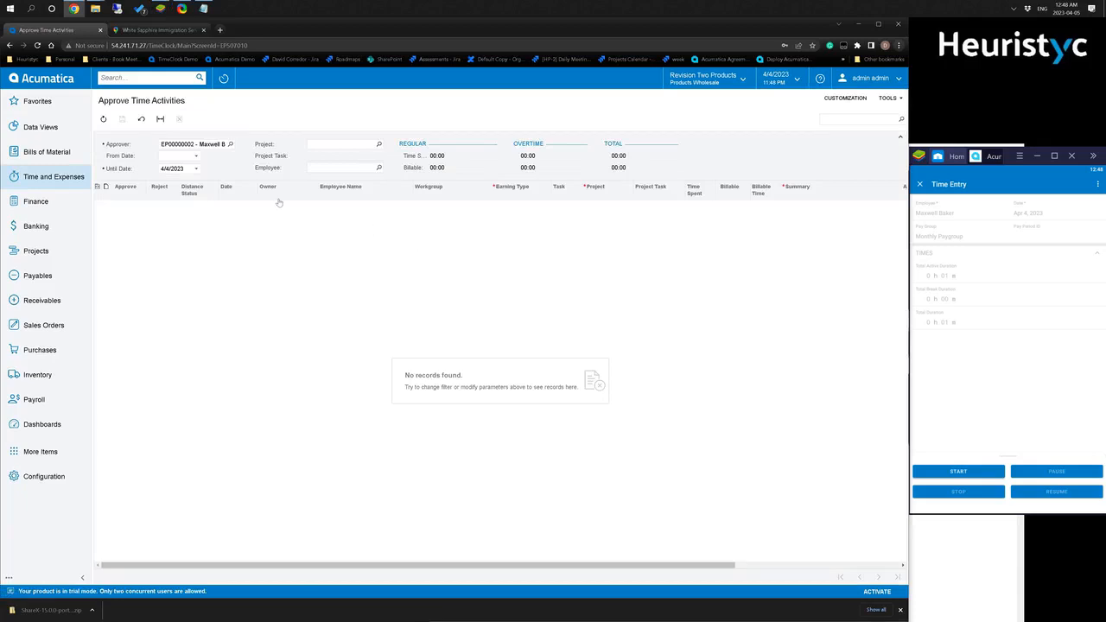
pyautogui.click(229, 144)
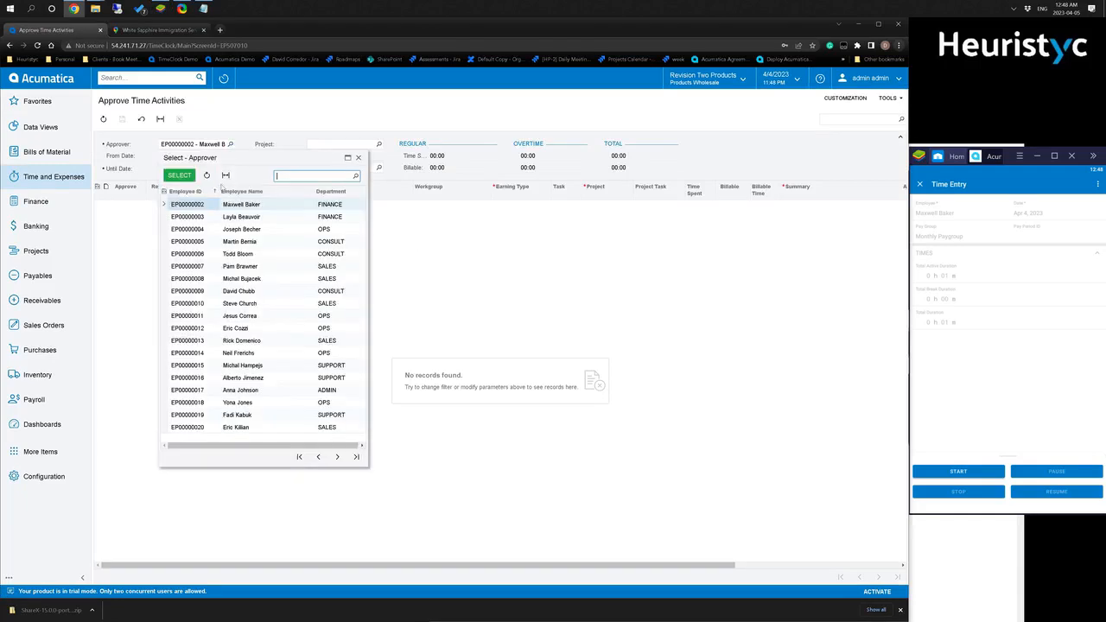
pyautogui.click(201, 219)
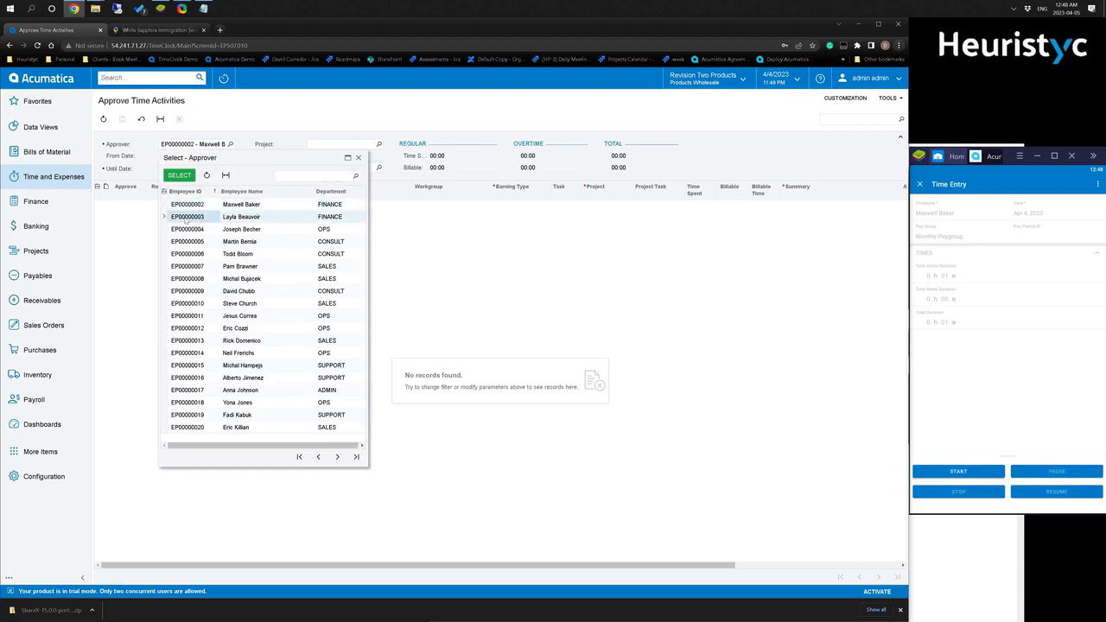
pyautogui.doubleClick(183, 219)
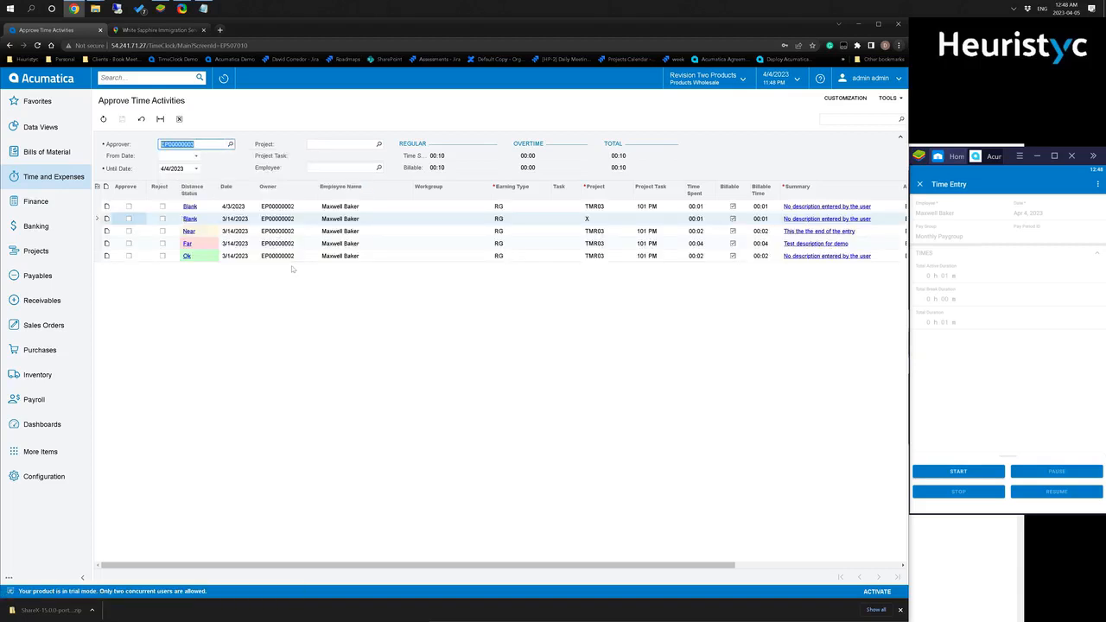
# Open the clock time map of the activity with the Near distance status and examine its punch locations against the project radius.
pyautogui.click(200, 232)
pyautogui.click(914, 60)
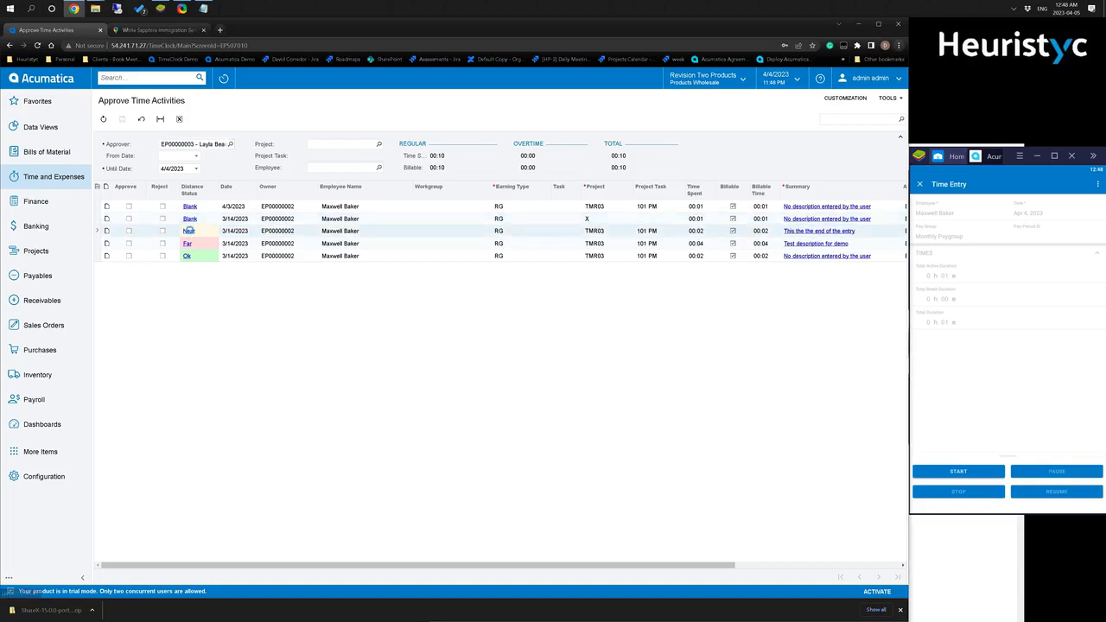
pyautogui.click(188, 231)
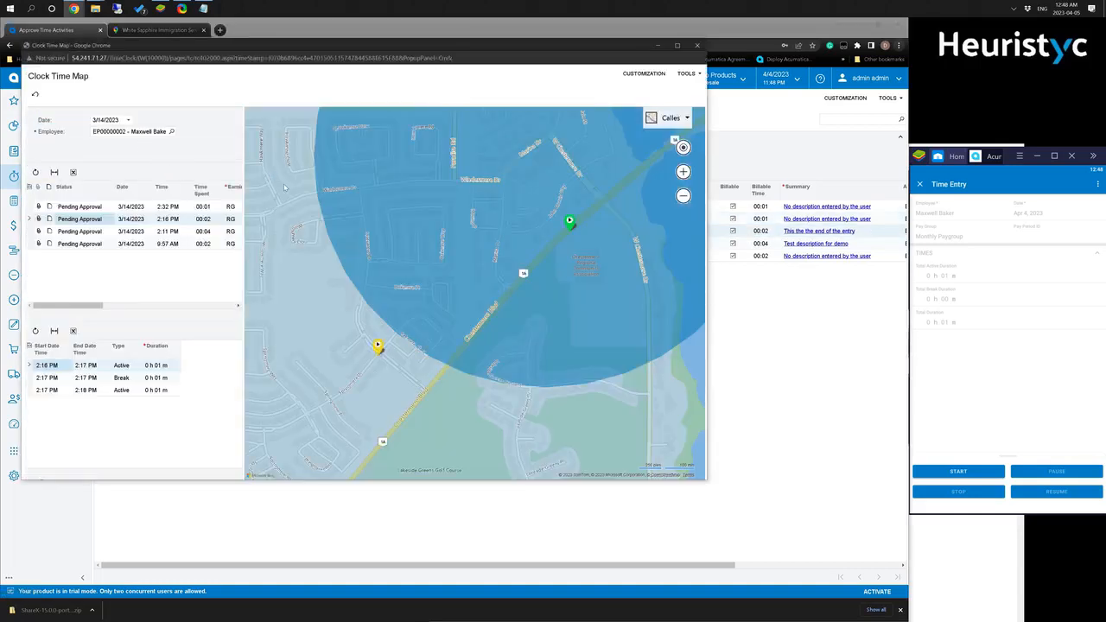
pyautogui.scroll(-1, 374, 299)
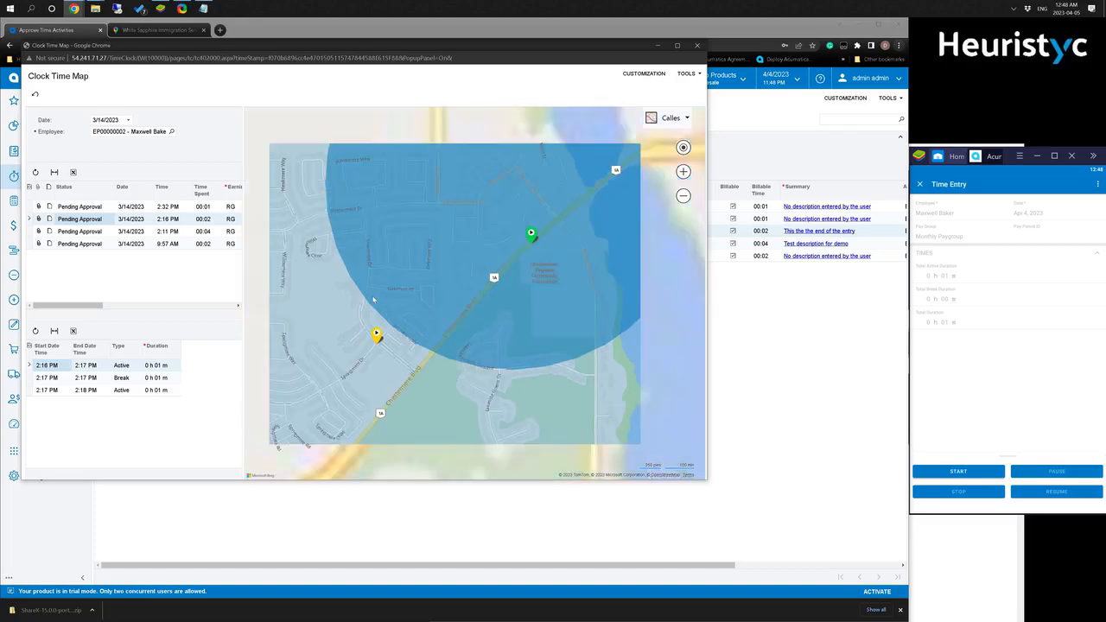
pyautogui.scroll(-1, 373, 299)
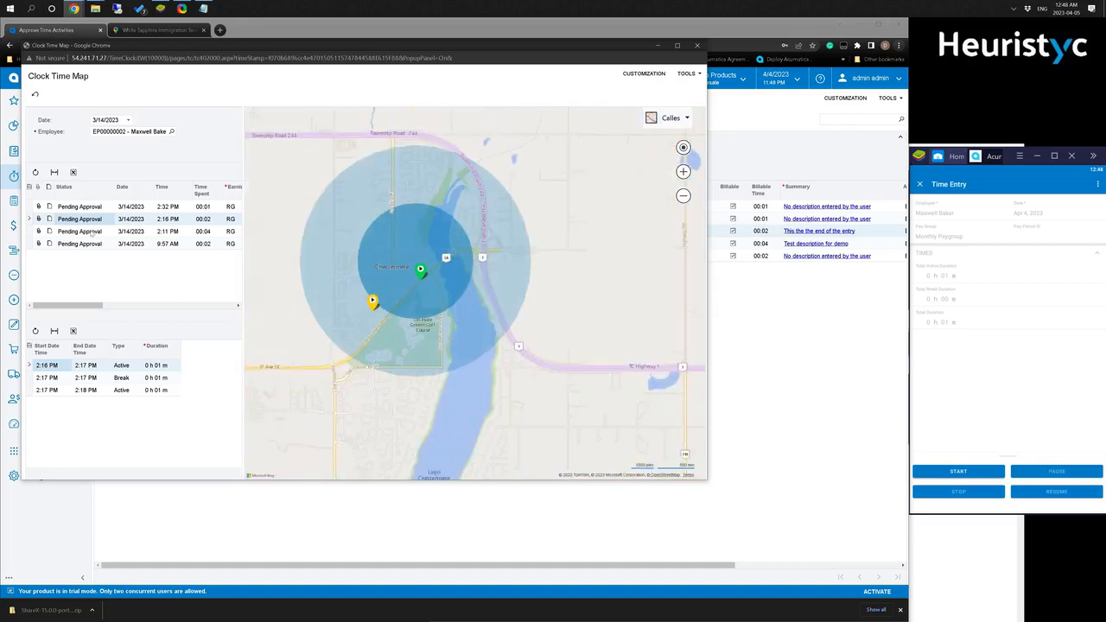
# Examine the map locations of the 2:11 PM and 9:57 AM activities, and close the clock time map.
pyautogui.click(90, 232)
pyautogui.scroll(-2, 378, 256)
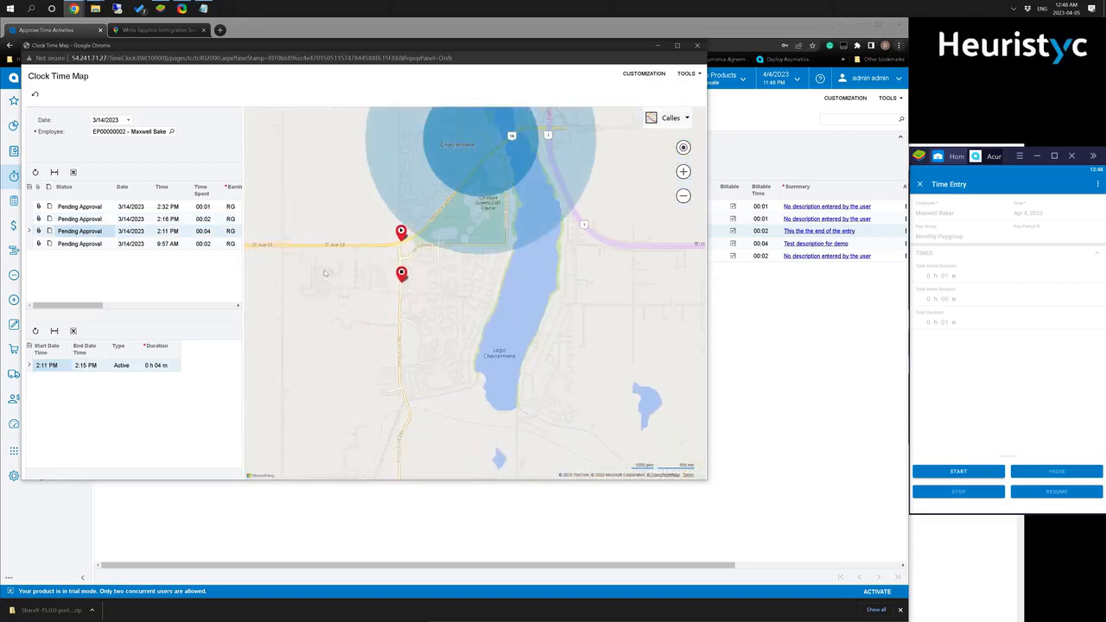
pyautogui.click(88, 245)
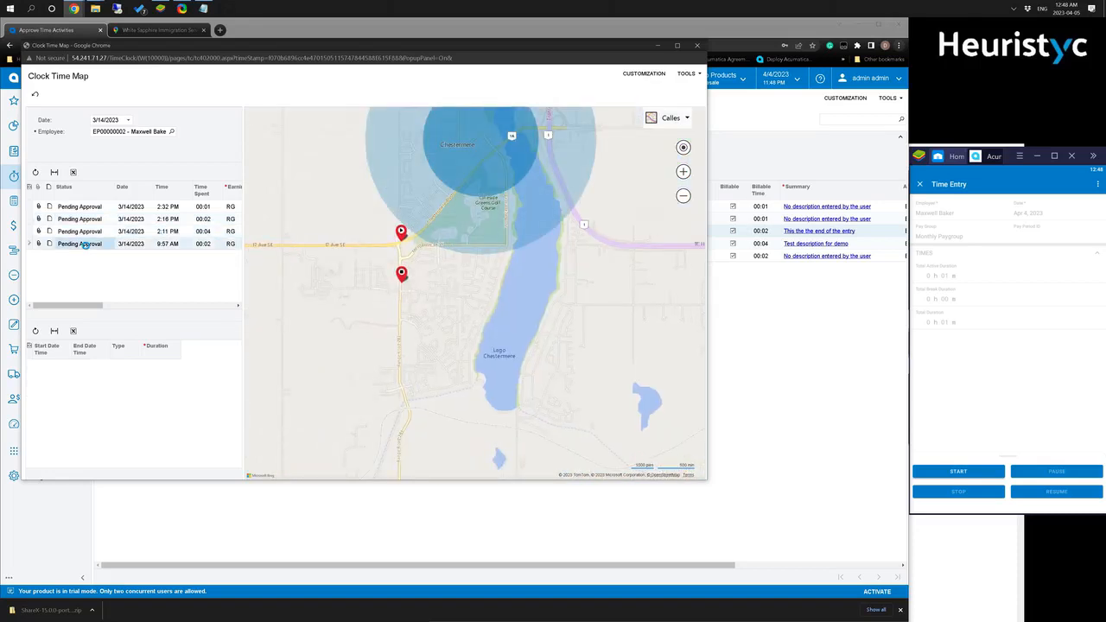
pyautogui.scroll(-3, 497, 182)
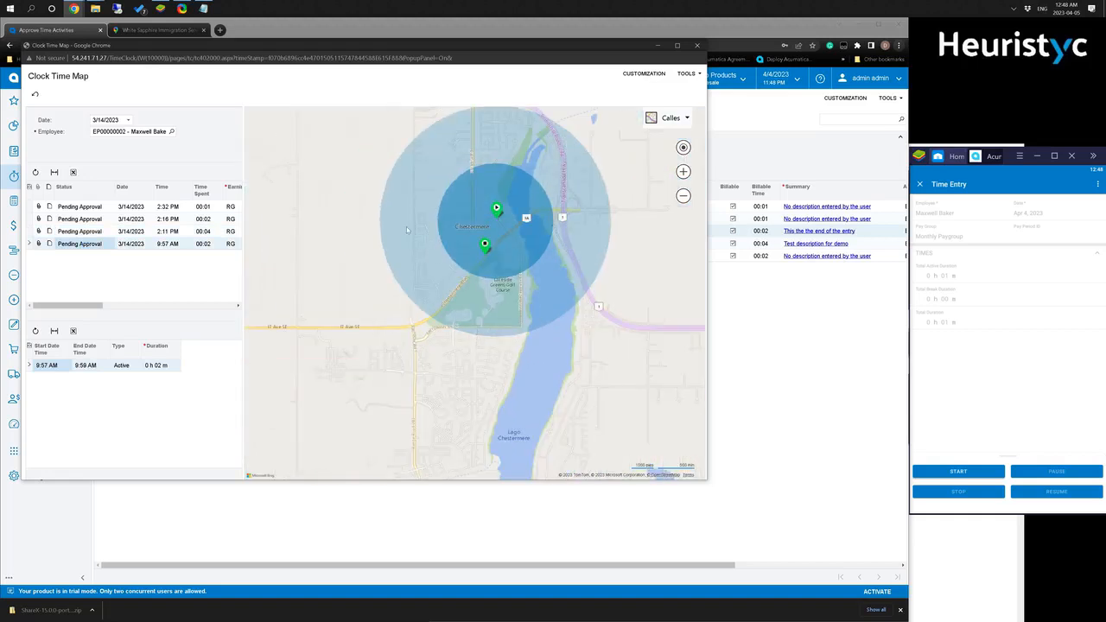
pyautogui.click(670, 118)
pyautogui.click(697, 45)
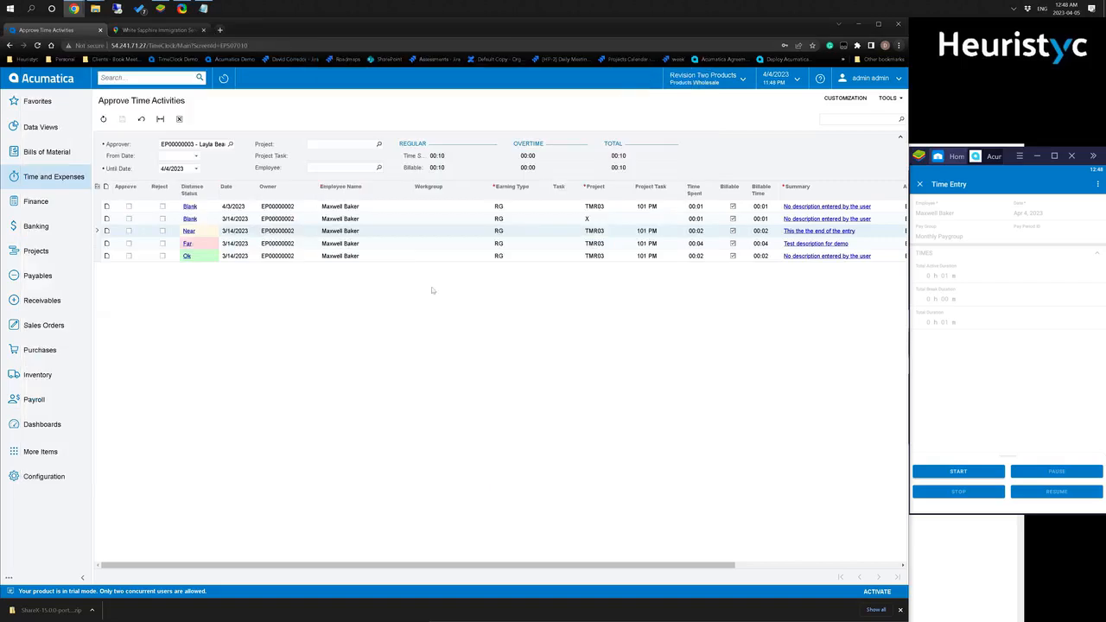
# View the Release Time Activities screen and return to the Time and Expenses workspace.
pyautogui.click(63, 181)
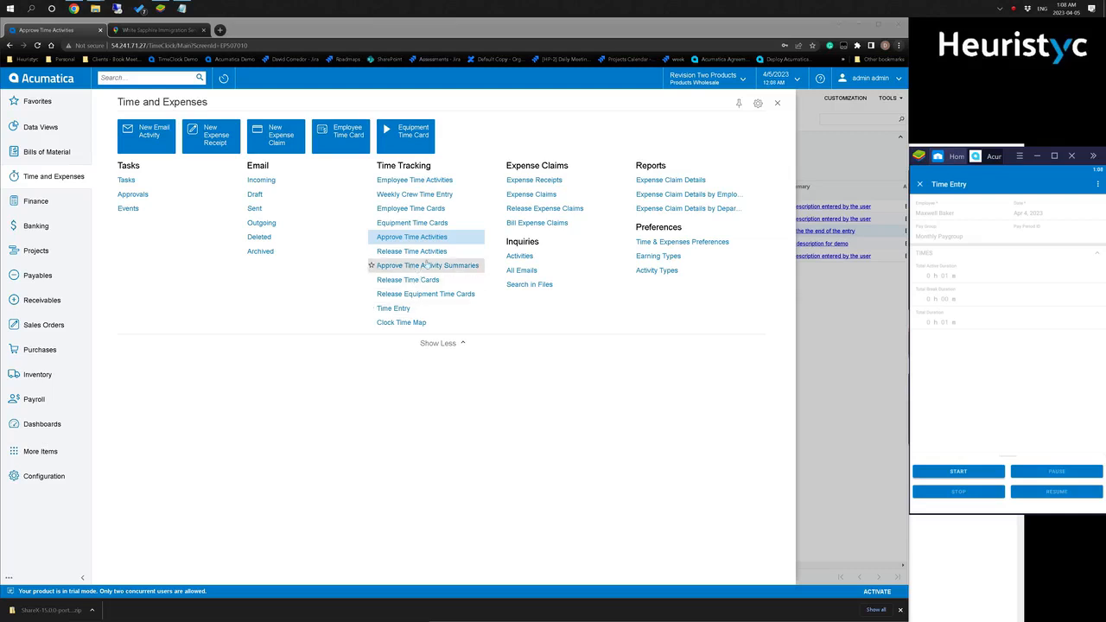
pyautogui.click(384, 251)
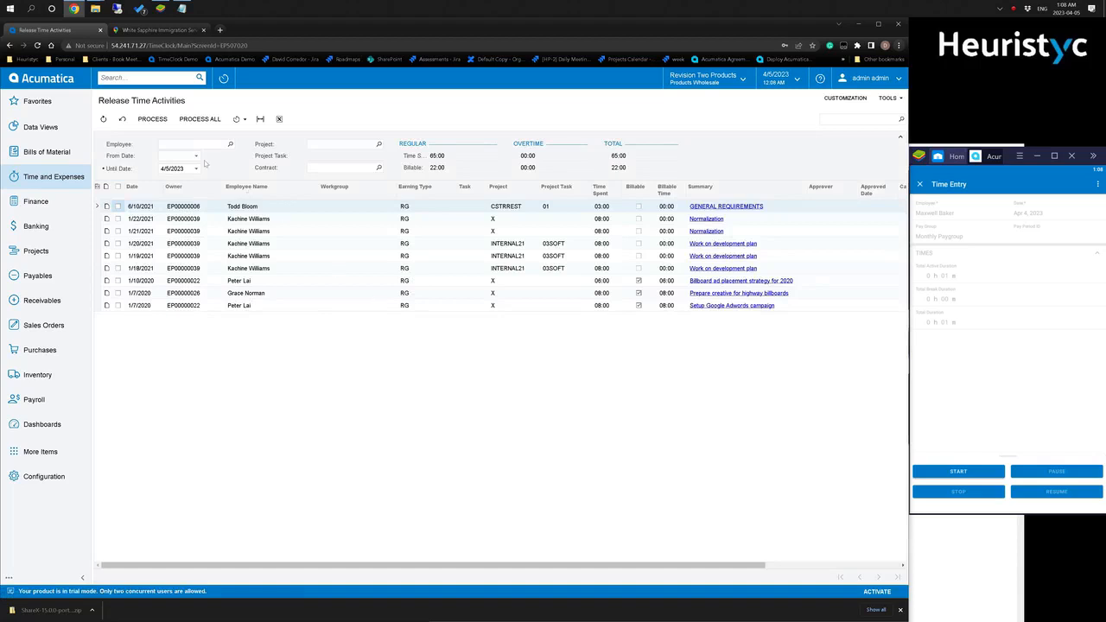
pyautogui.click(50, 184)
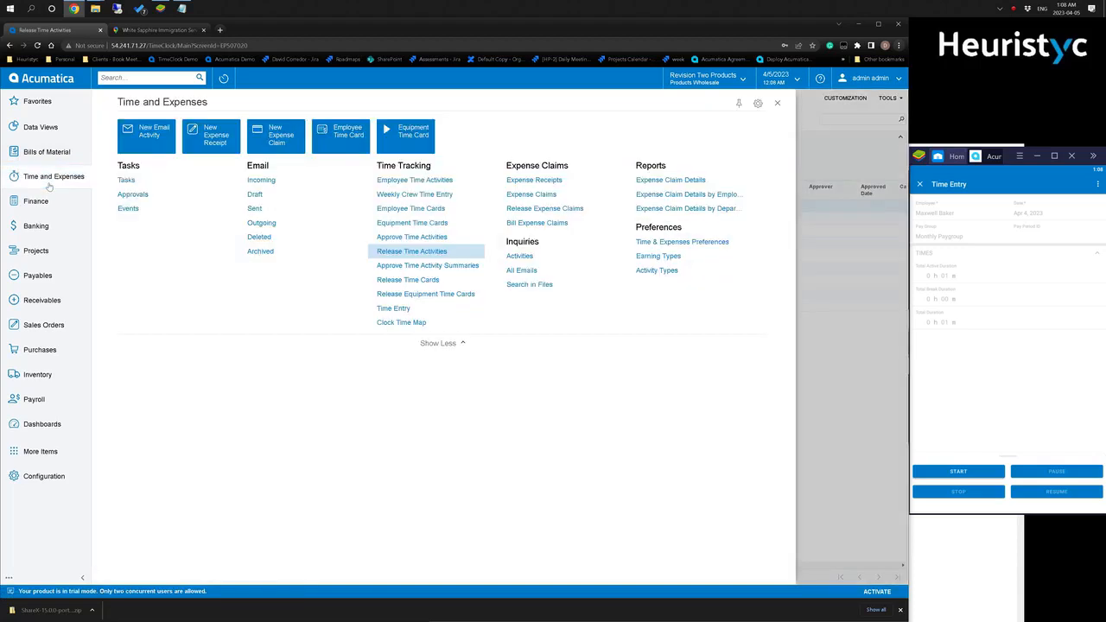